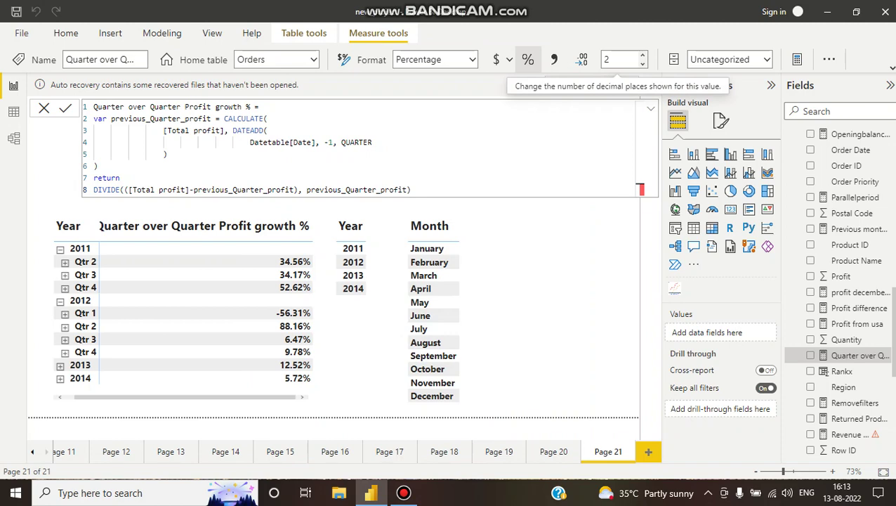
Open the formula of the Quarter over Quarter Profit growth % measure in the Orders table.
scroll(850, 316, up, 10)
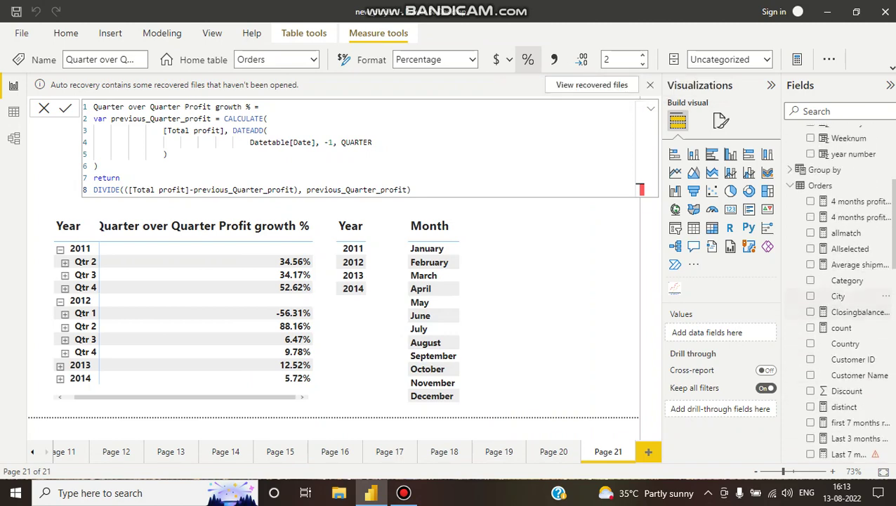
scroll(843, 281, up, 2)
click(819, 228)
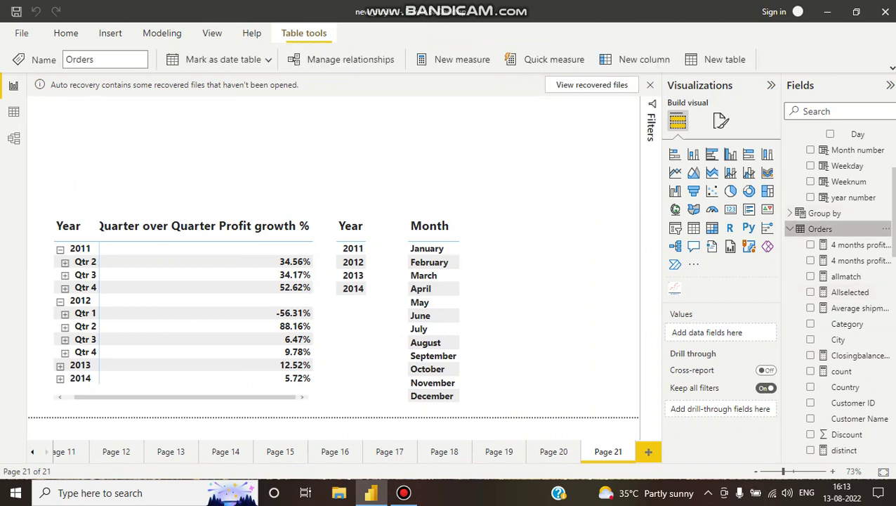
scroll(839, 295, up, 5)
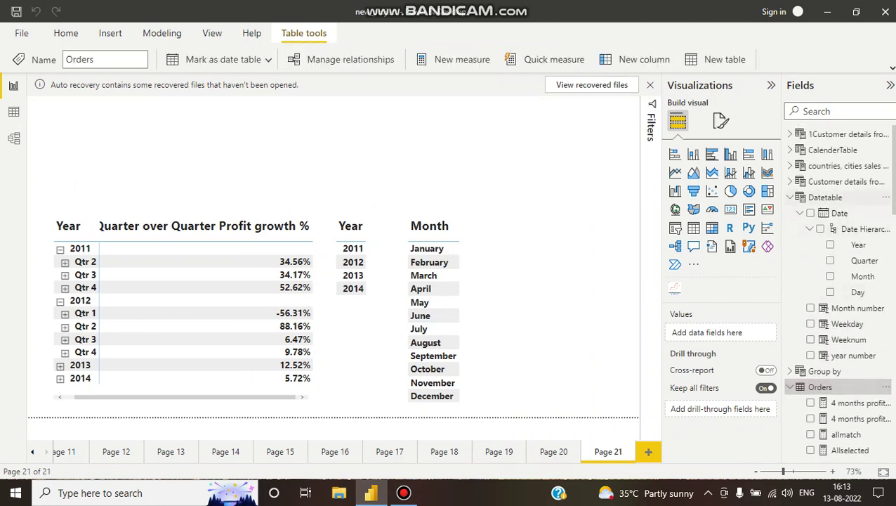
scroll(871, 337, down, 10)
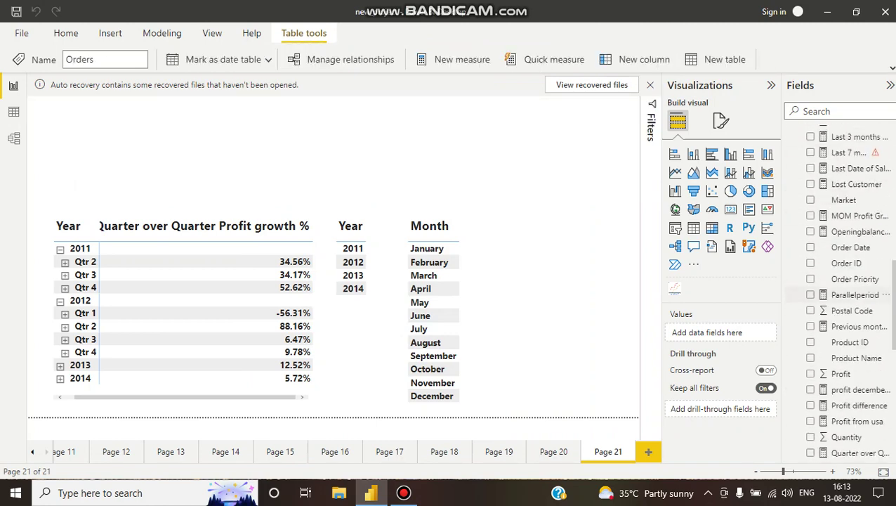
scroll(871, 295, down, 5)
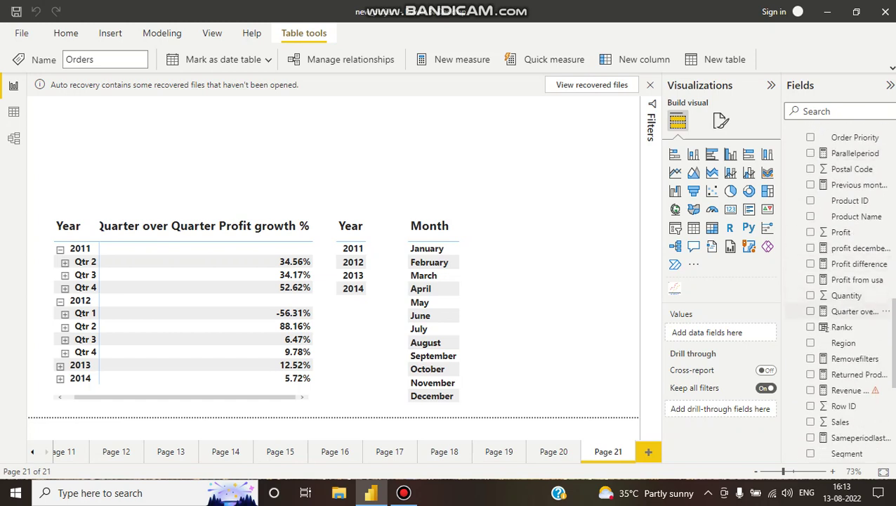
click(853, 311)
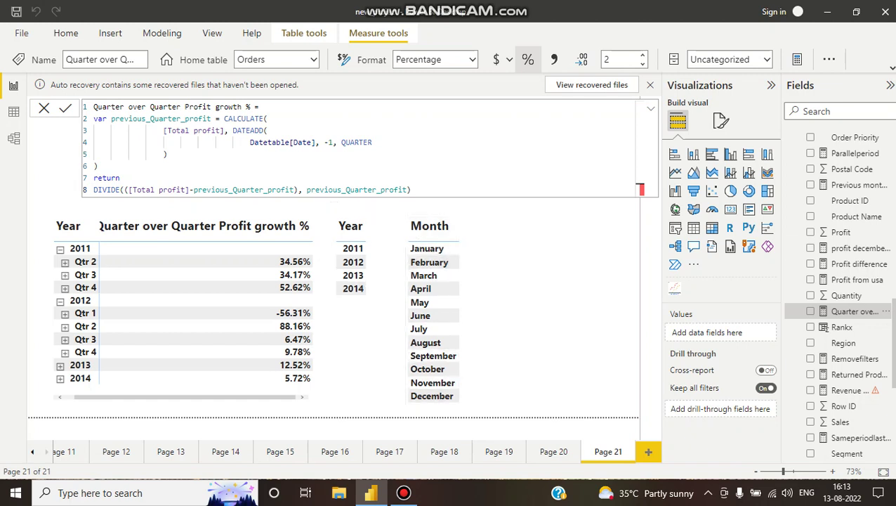
Examine the DATEADD function and the previous_Quarter_profit variable declaration in the measure's formula.
click(98, 166)
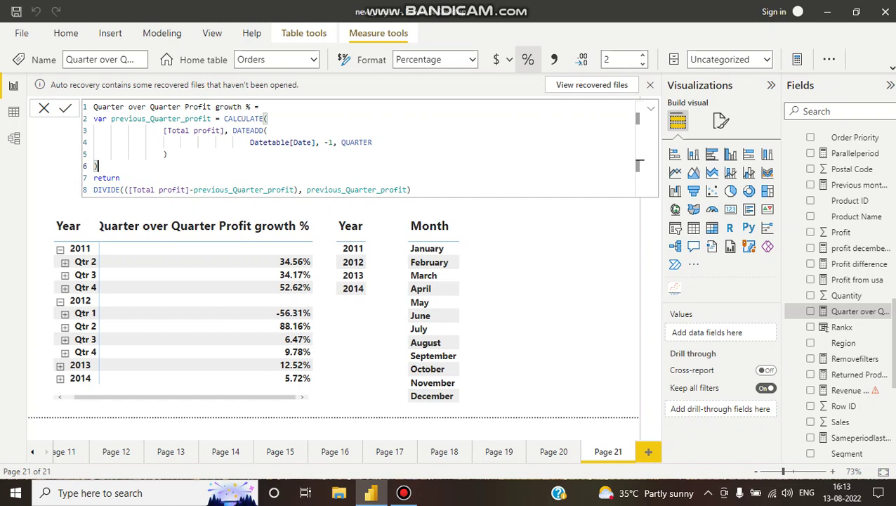
drag(232, 131, 260, 131)
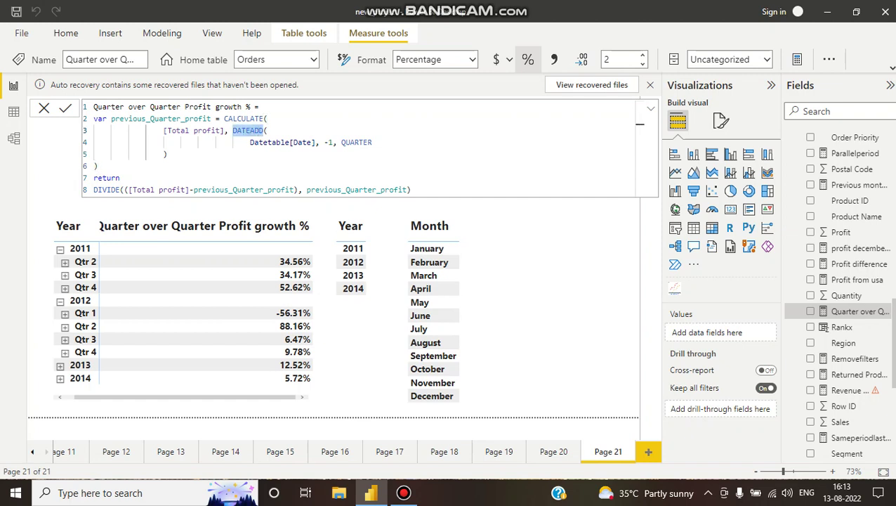
click(267, 131)
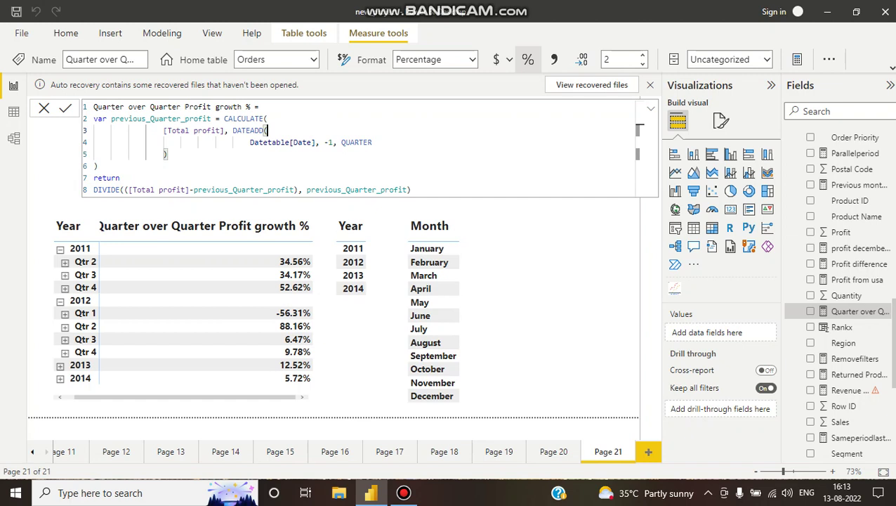
double_click(101, 119)
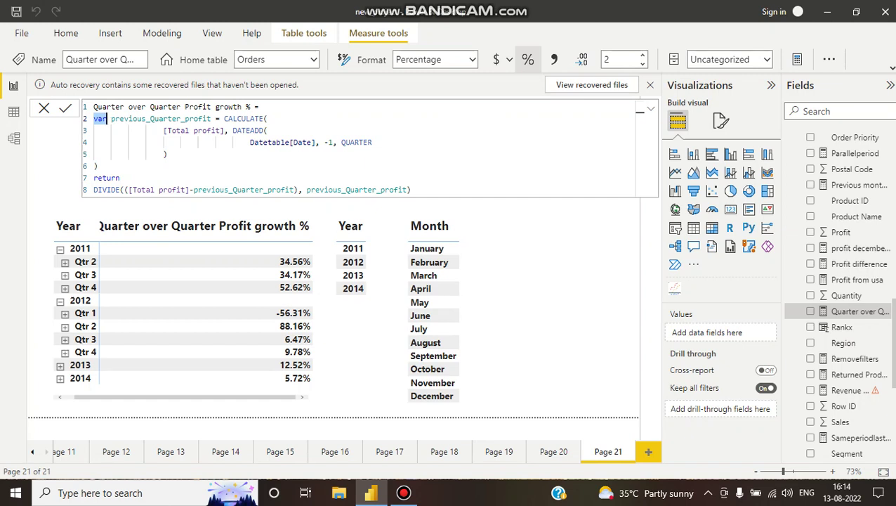
click(102, 130)
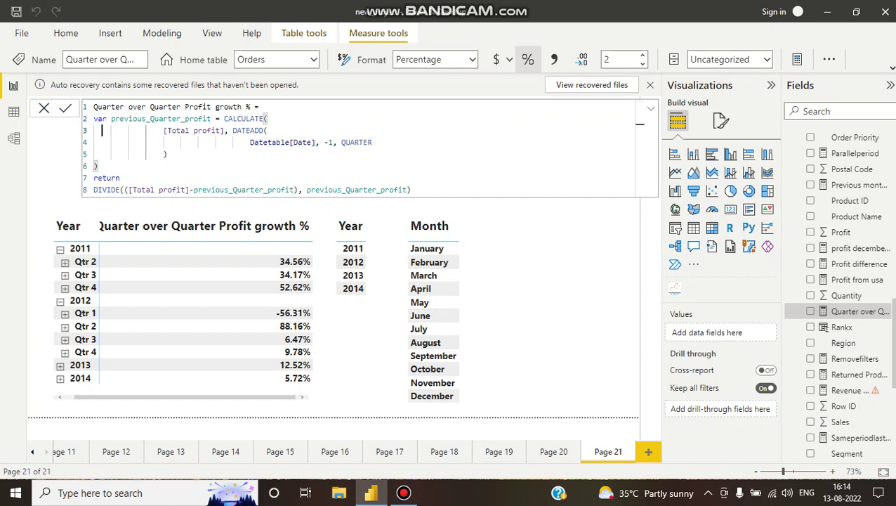
click(106, 118)
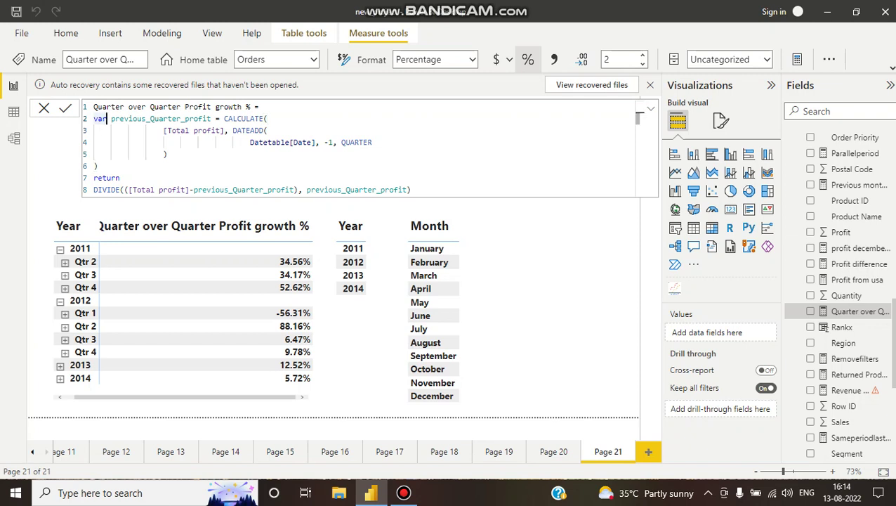
drag(111, 118, 211, 118)
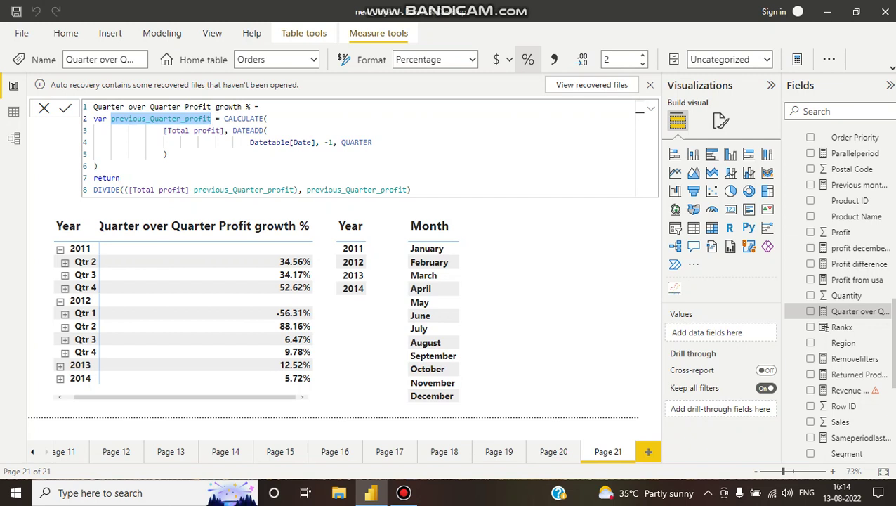
double_click(103, 118)
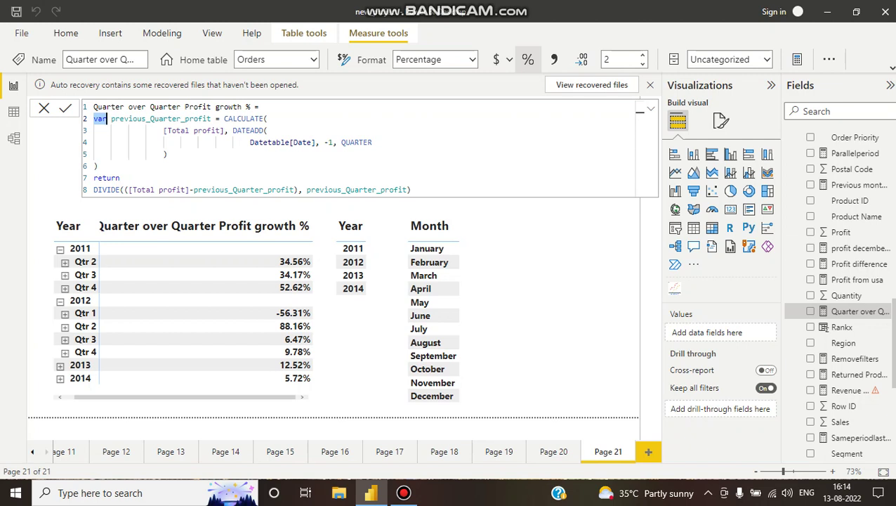
drag(104, 118, 99, 130)
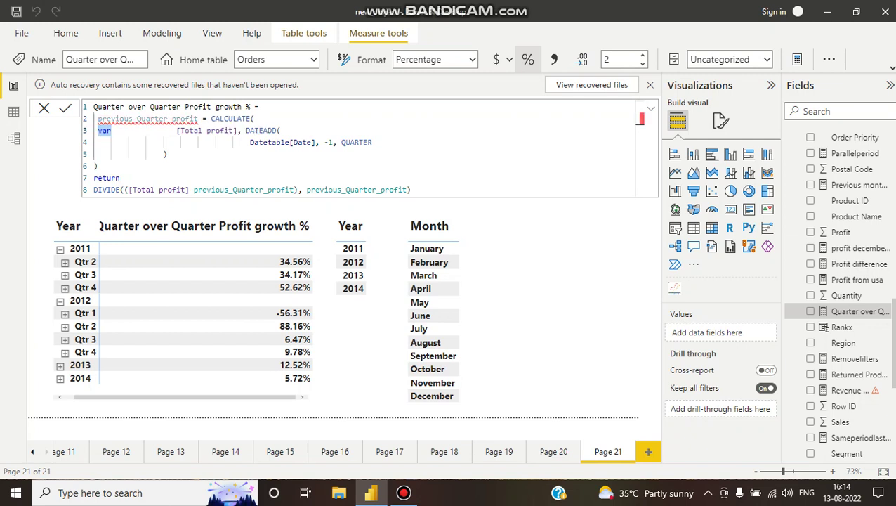
key(BackSpace)
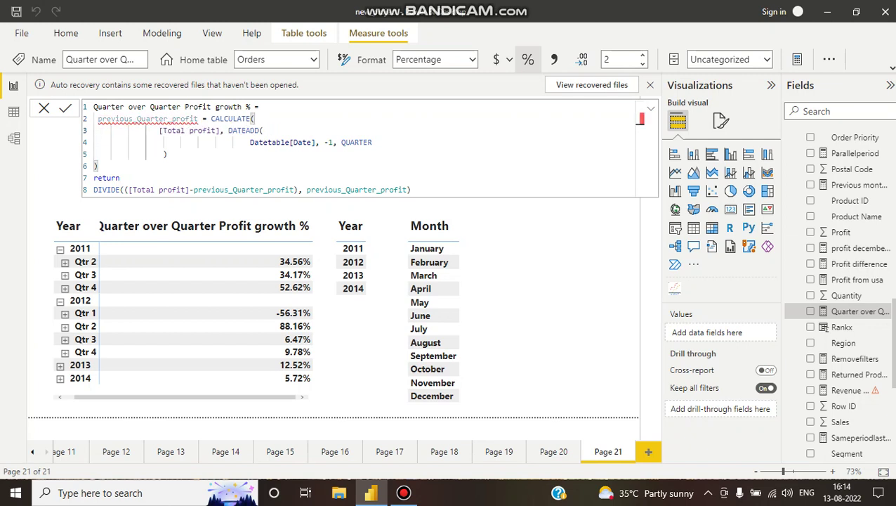
click(98, 118)
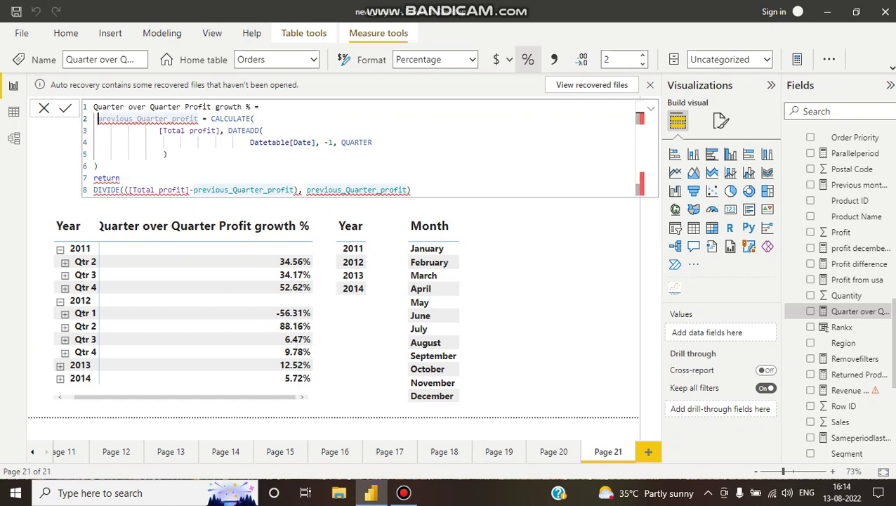
text(var)
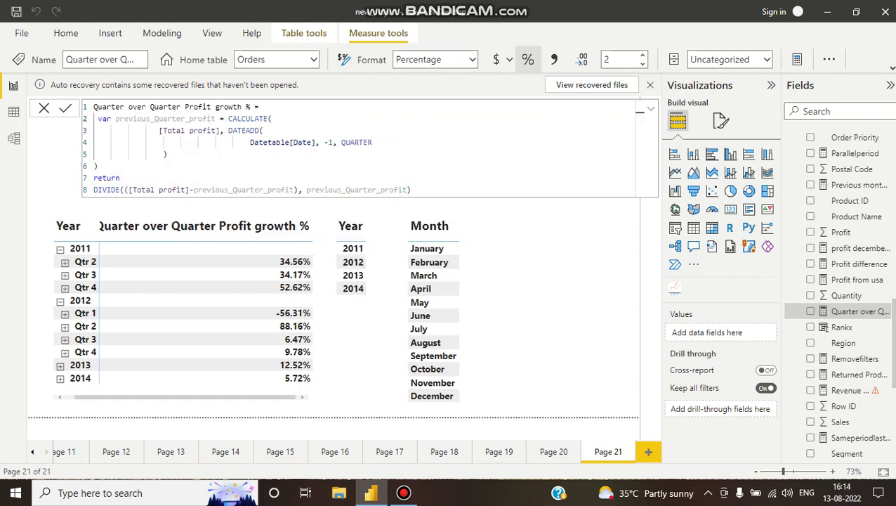
Review the CALCULATE expression with [Total profit] and the DATEADD arguments Datetable[Date], -1 and QUARTER.
click(129, 153)
click(153, 119)
click(224, 119)
double_click(247, 119)
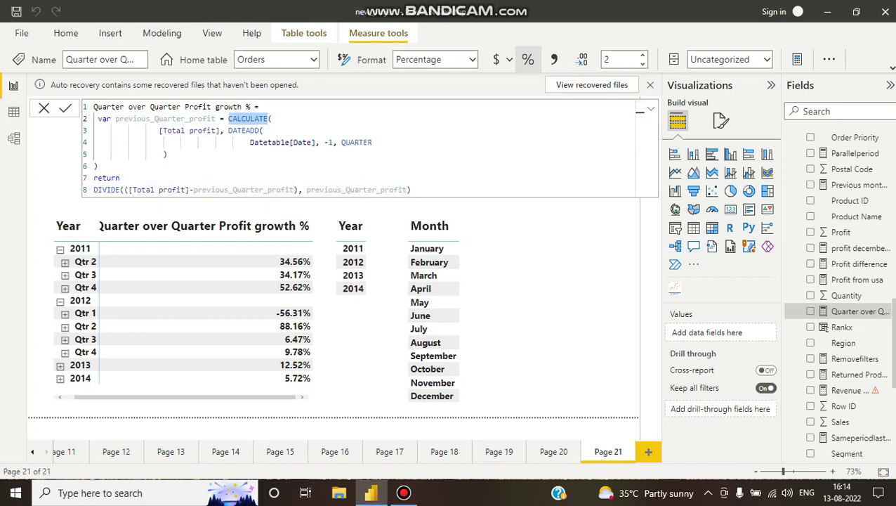
double_click(181, 131)
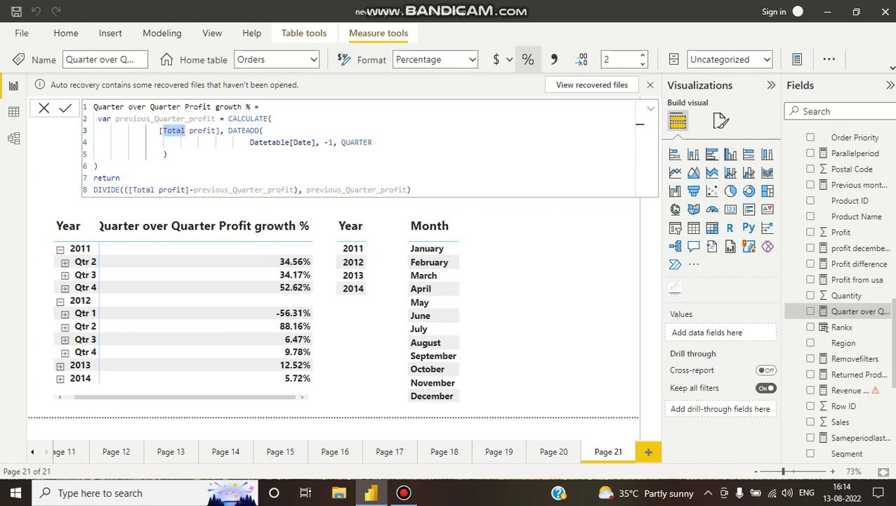
double_click(244, 131)
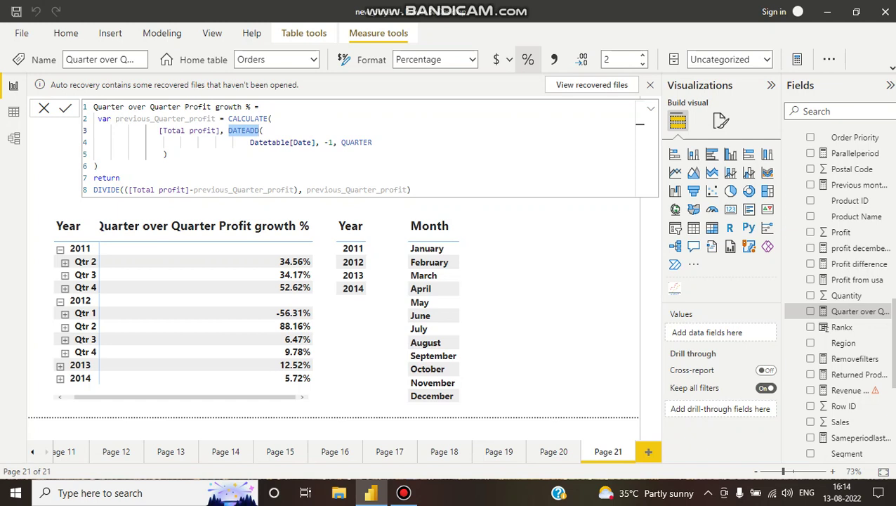
click(251, 143)
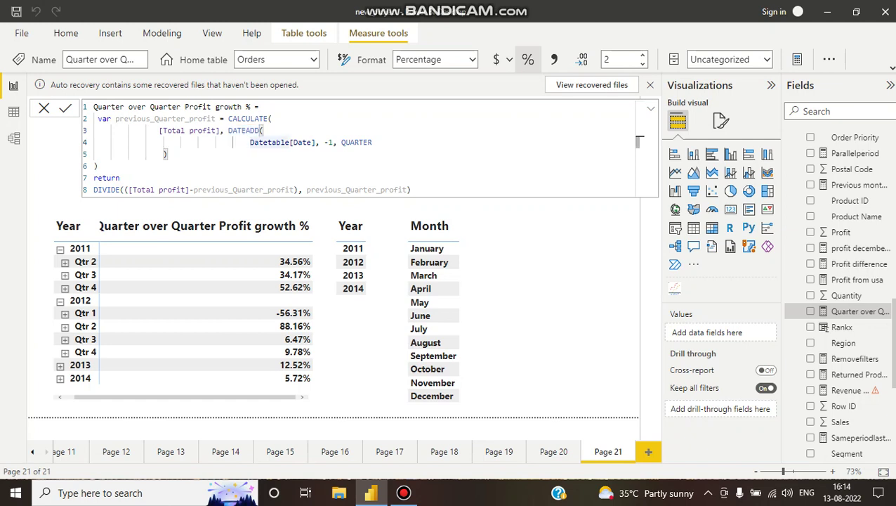
click(292, 142)
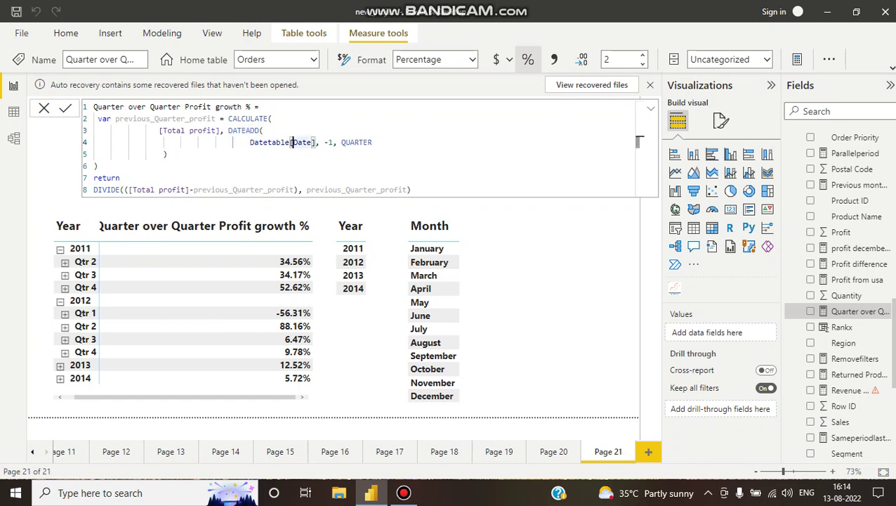
click(330, 142)
click(351, 142)
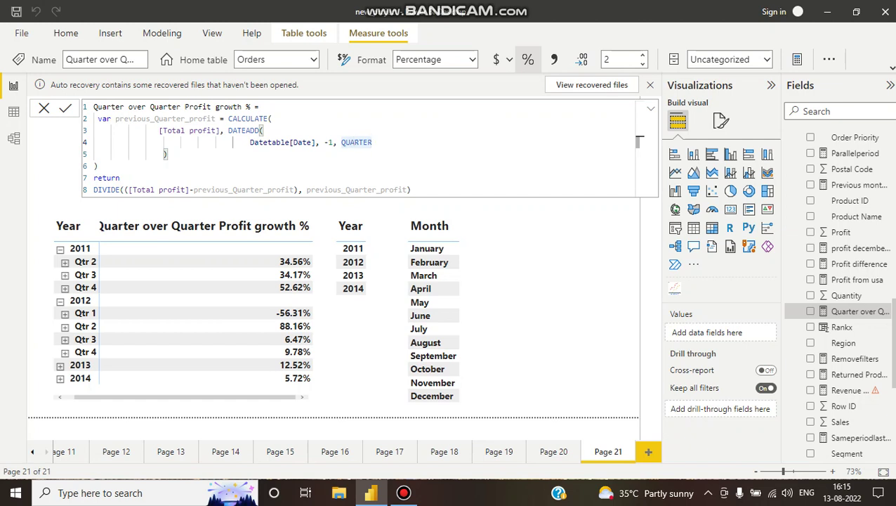
Examine the return part with its DIVIDE expression and the variable block that it relies on.
double_click(107, 177)
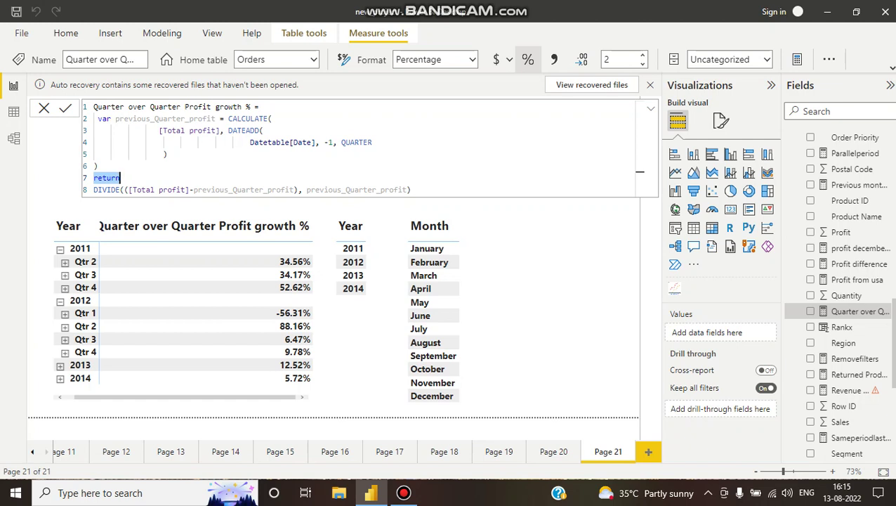
click(106, 190)
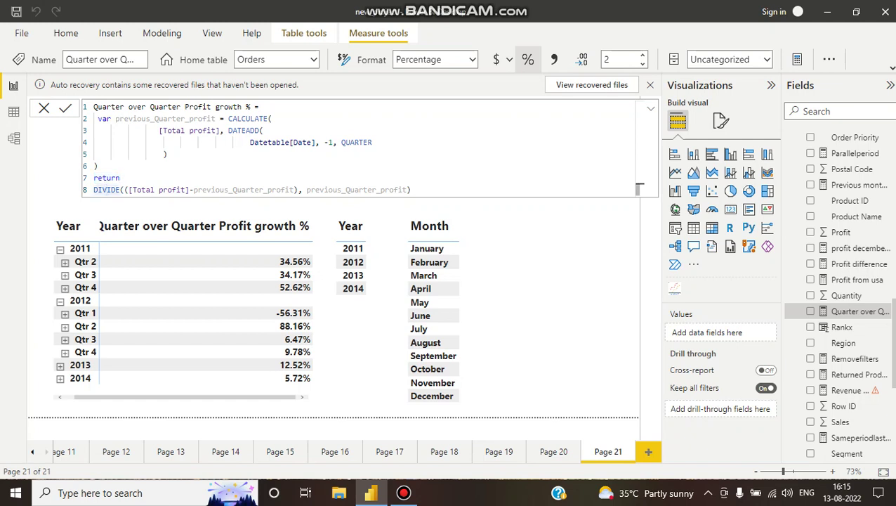
double_click(167, 190)
click(254, 190)
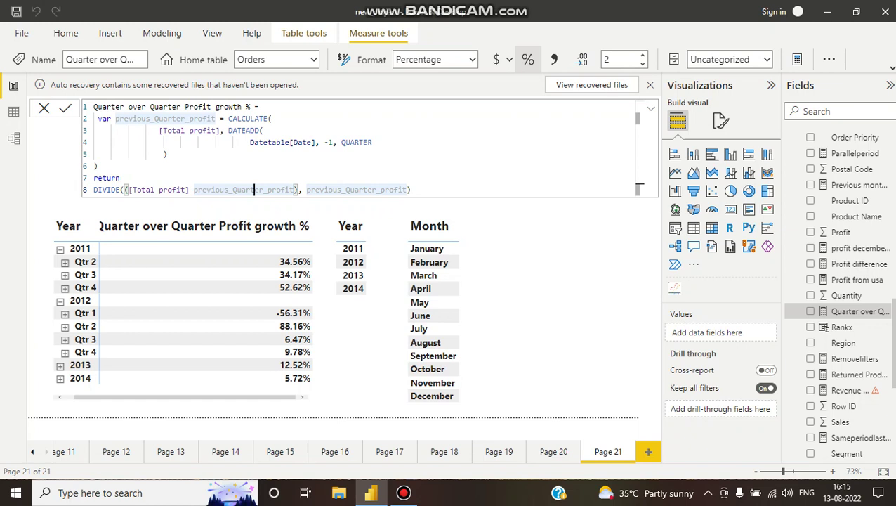
click(95, 119)
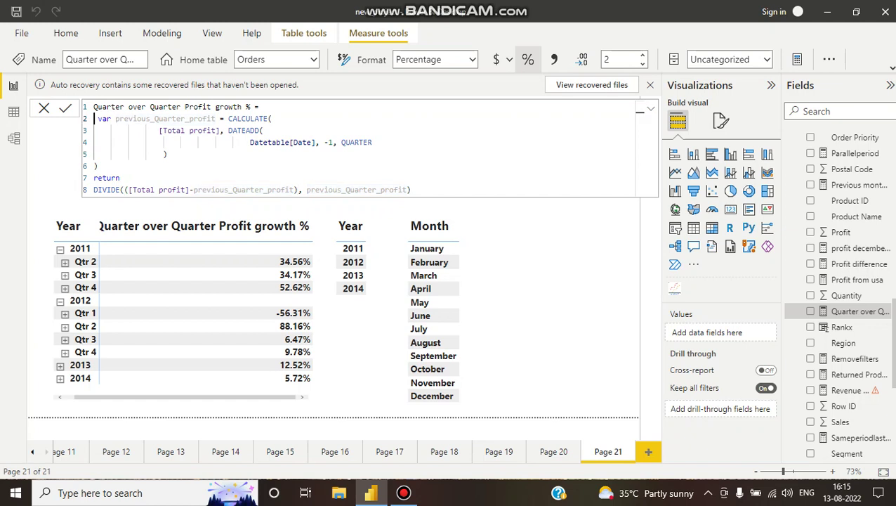
drag(95, 119, 98, 165)
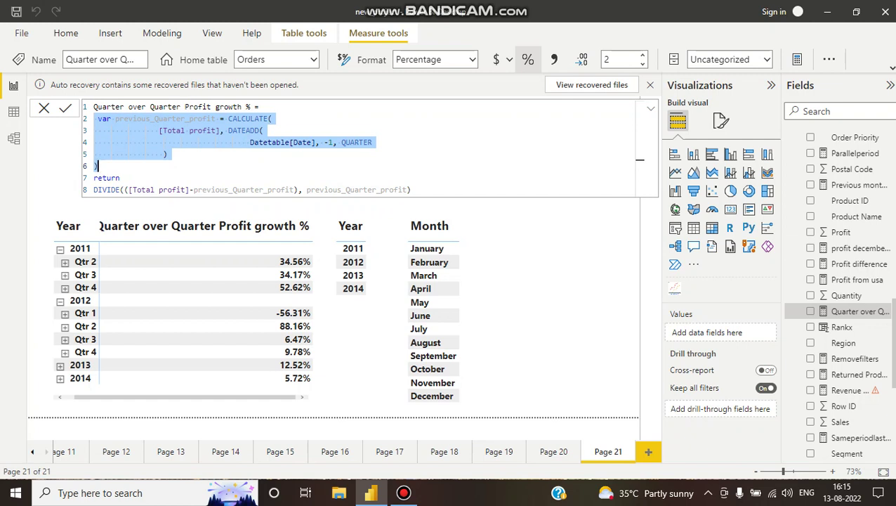
click(161, 190)
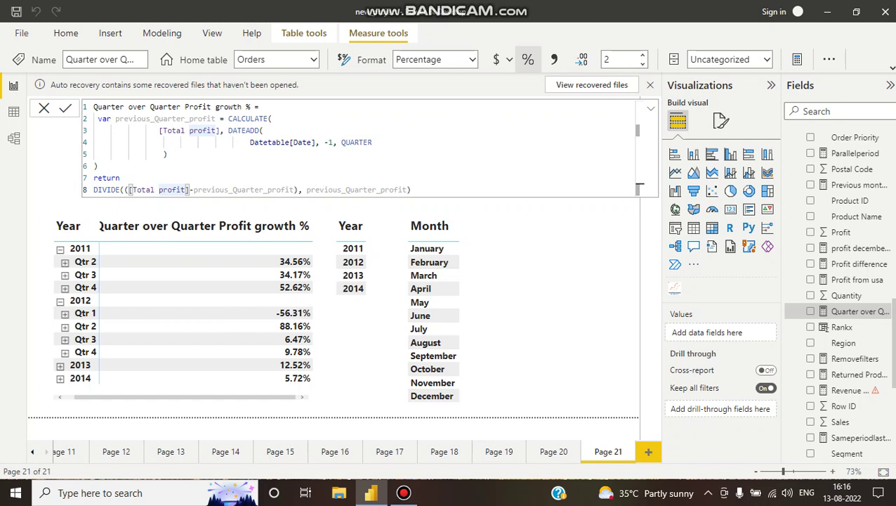
key(Return)
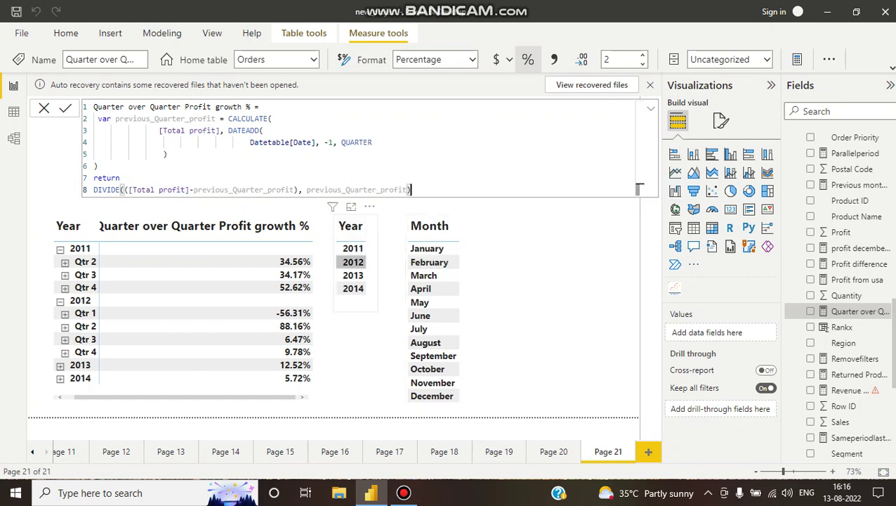
Check the quarterly growth matrix with separate cross-filters for 2012, January, 2011 and February, ending on 2011.
click(353, 262)
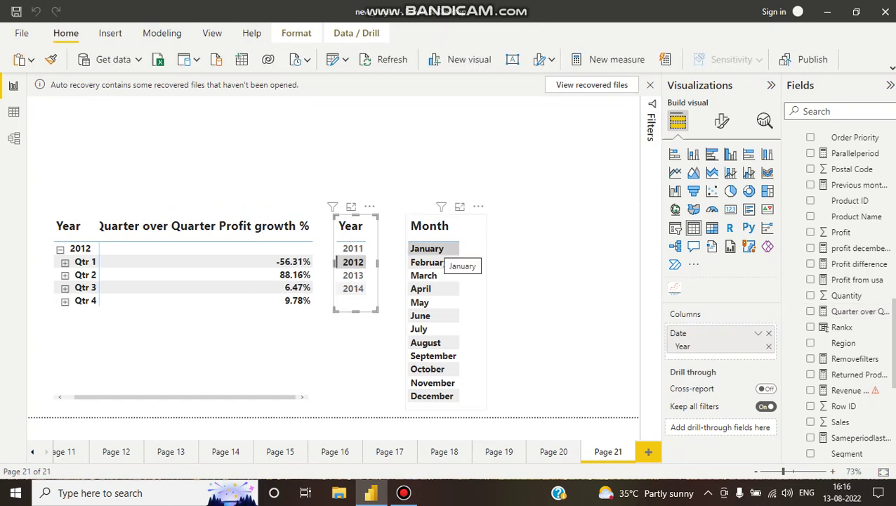
click(428, 249)
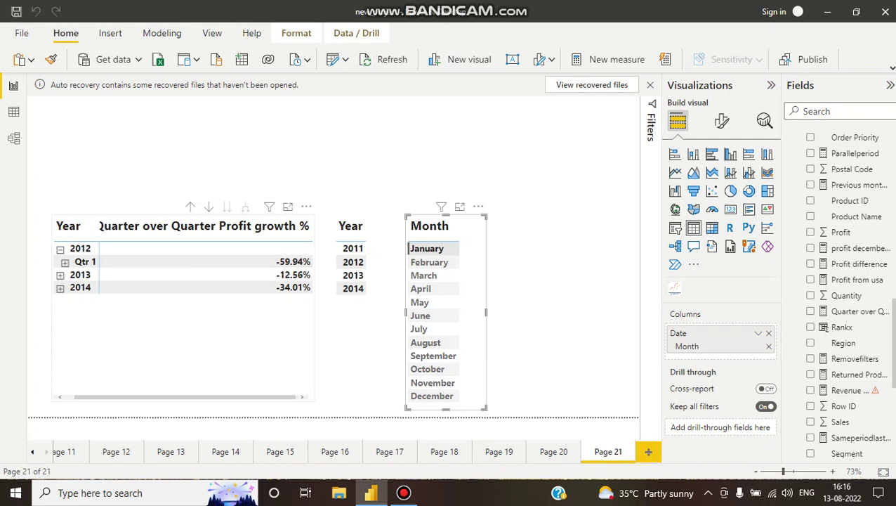
click(353, 249)
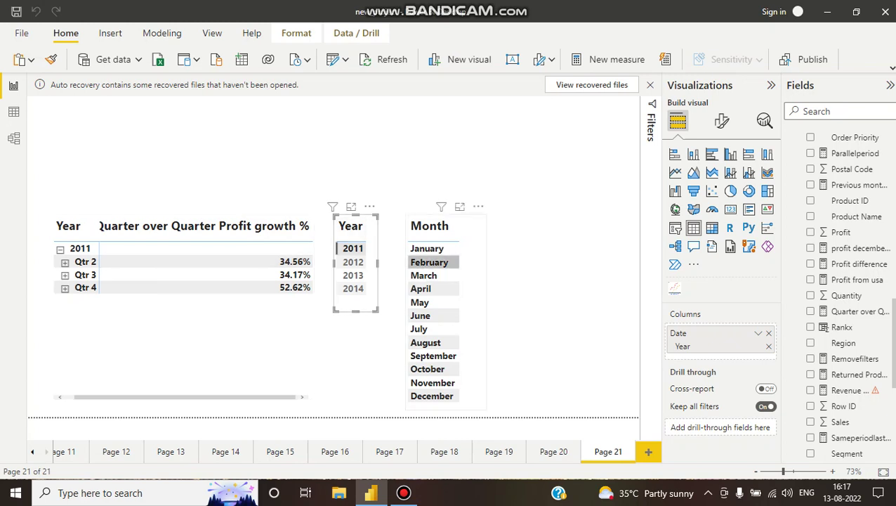
click(429, 261)
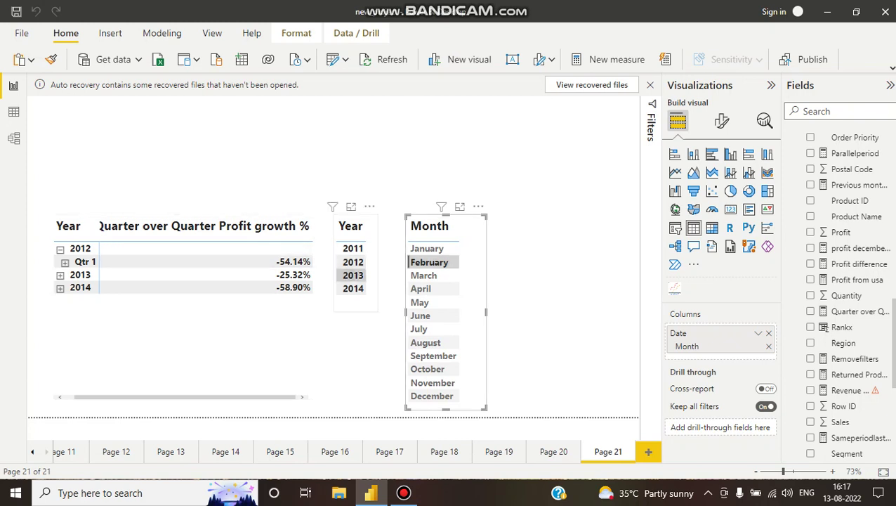
click(352, 247)
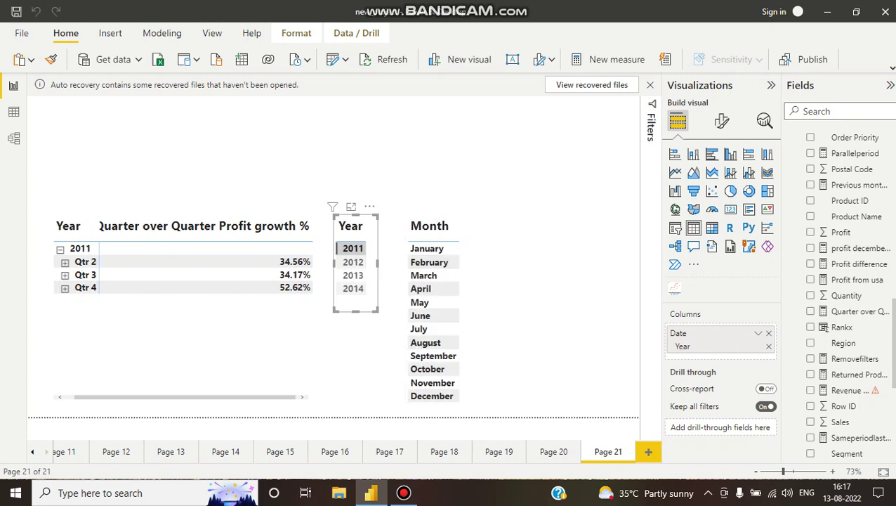
Filter the growth matrix by 2012 and by 2014, and expand 2014 into its quarters.
click(352, 261)
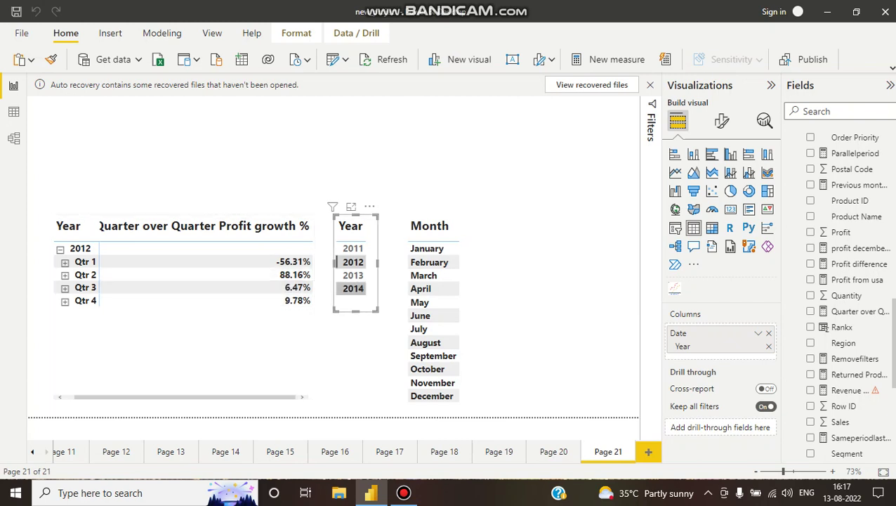
click(352, 288)
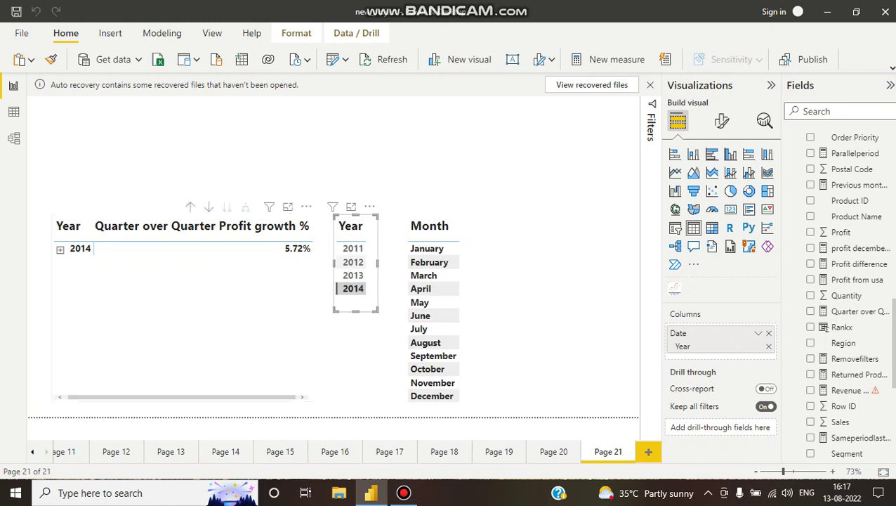
click(60, 249)
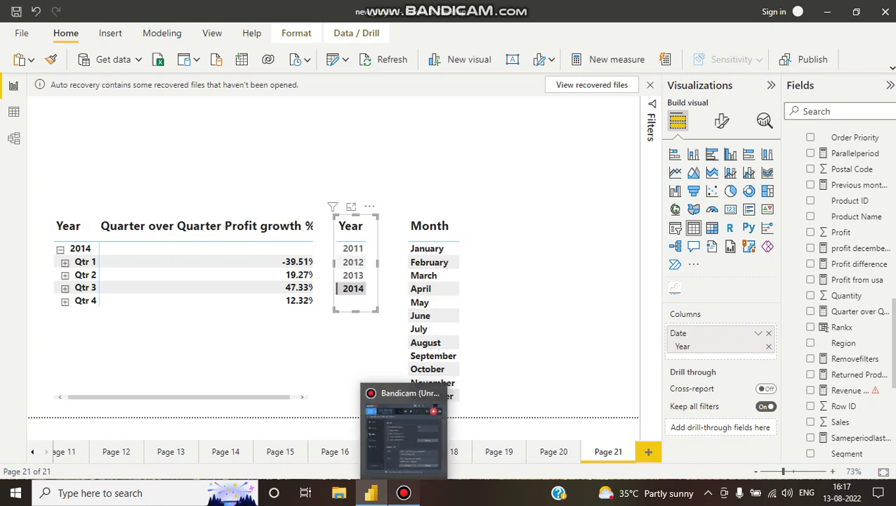
click(403, 492)
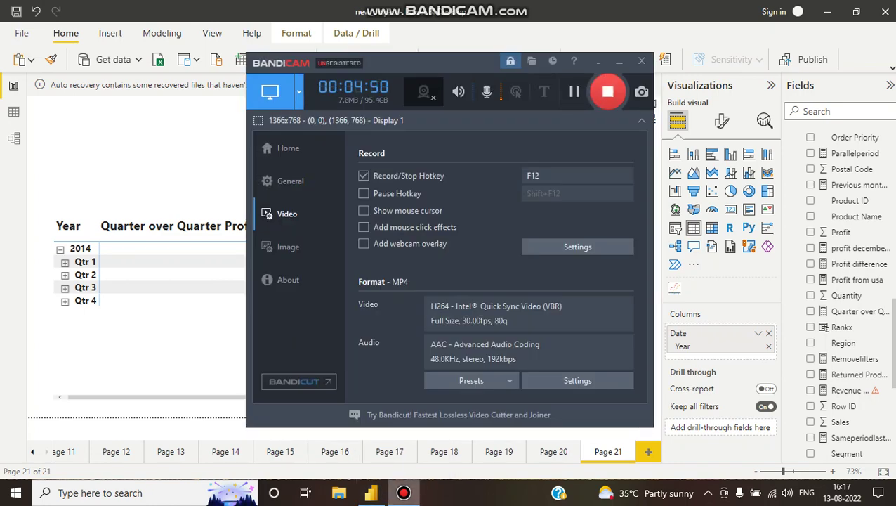